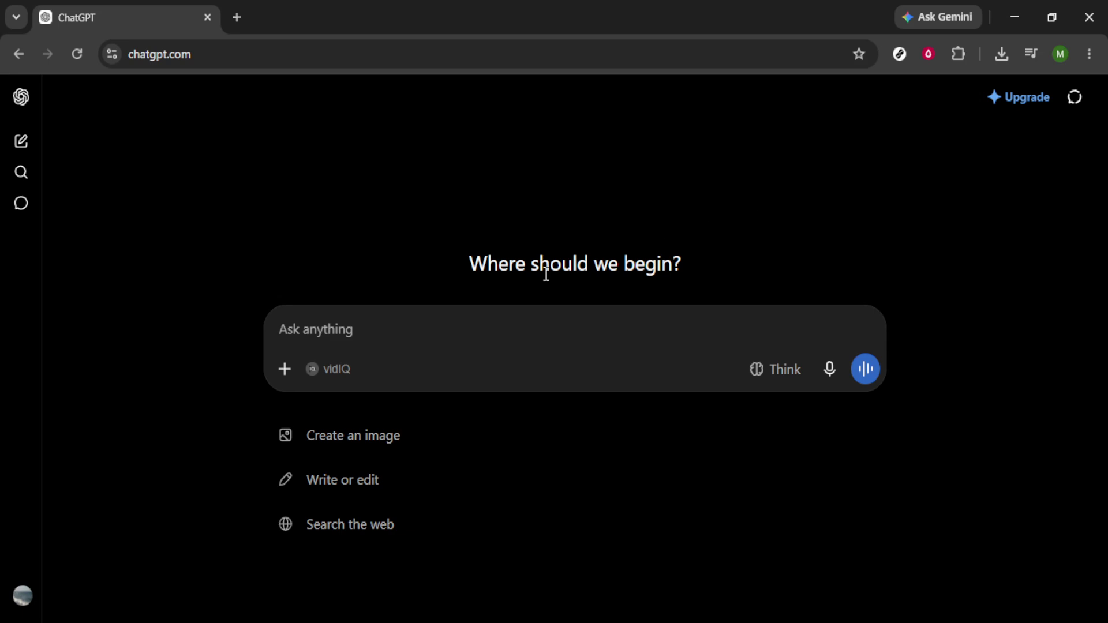
Submit the prompt "create a diet and workout plan for weight loss, age 25, beginner, vegetarian.".
left_click(382, 326)
type("create a diet and workout plan for weight loss, age 25, beginner, vegetarian.")
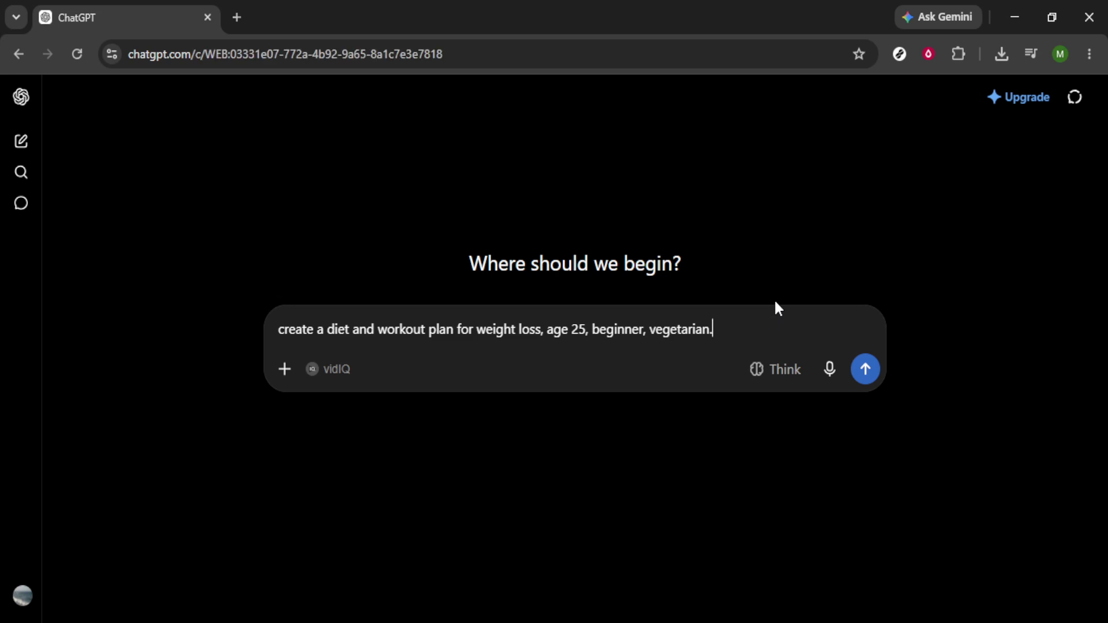
key("Return")
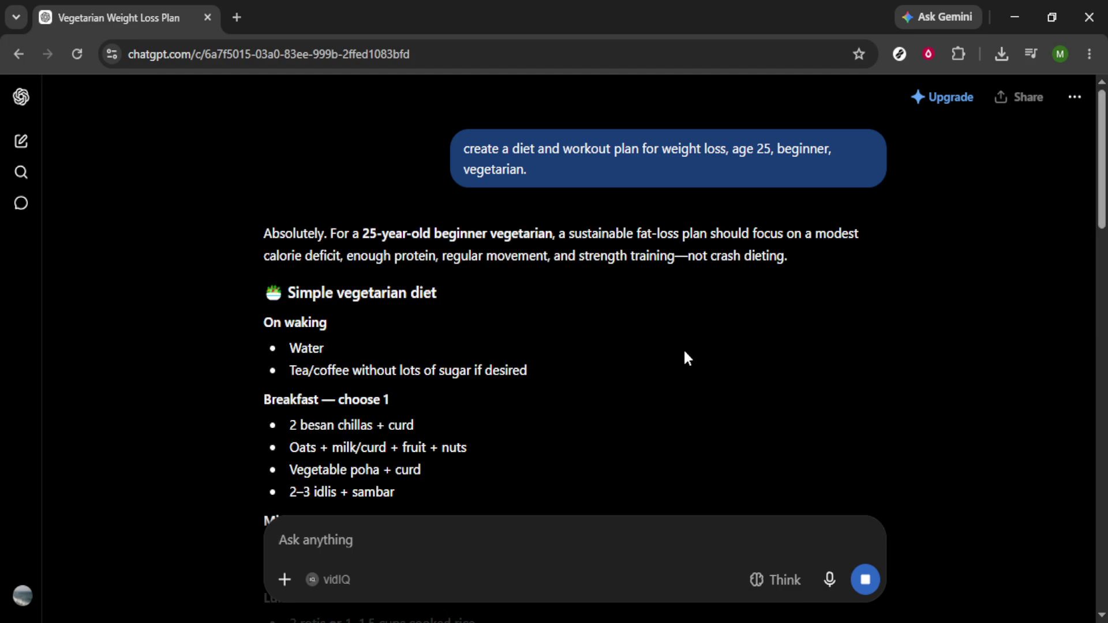
Read through the generated vegetarian diet, beginner workout schedule and closing tips, returning to the start of the answer.
scroll(666, 358, "down", 3)
scroll(666, 363, "down", 15)
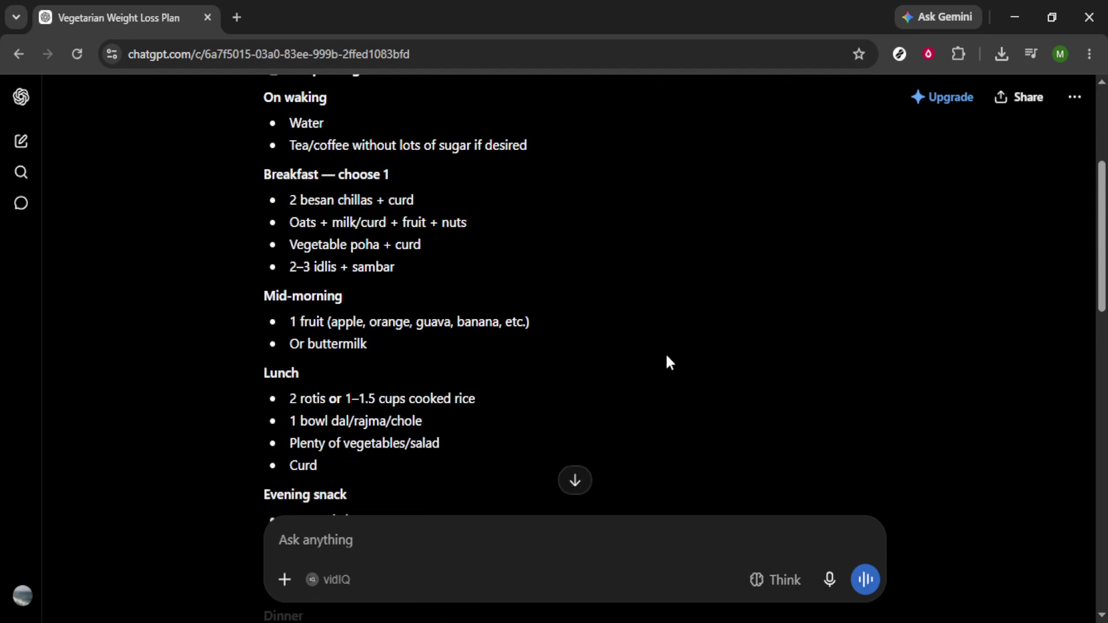
scroll(666, 363, "down", 2)
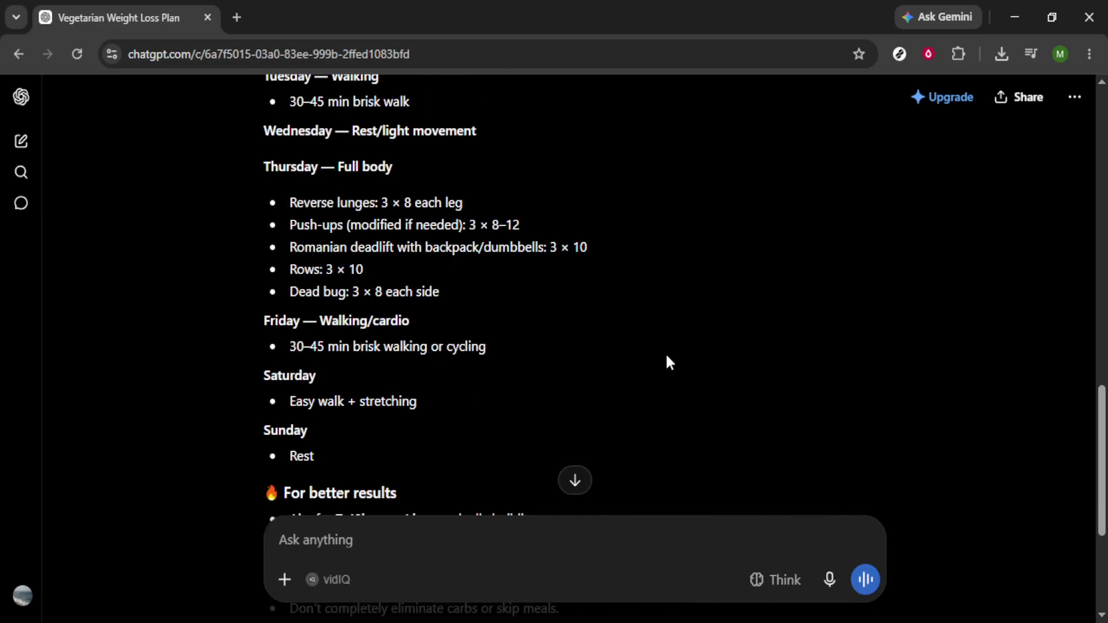
scroll(666, 362, "up", 6)
scroll(666, 358, "up", 1)
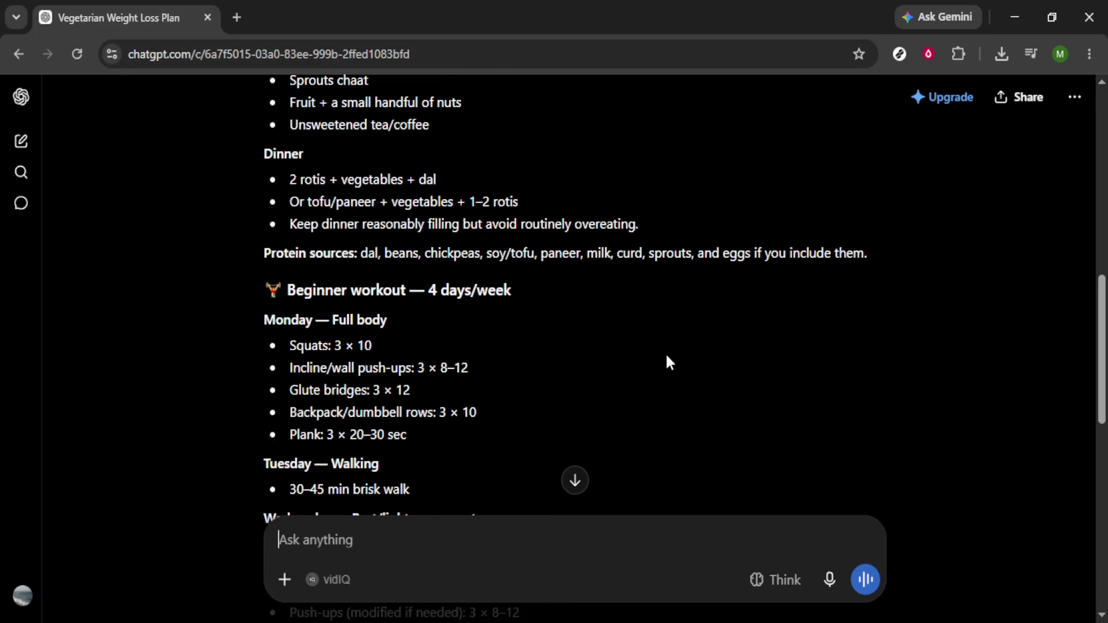
scroll(581, 314, "down", 6)
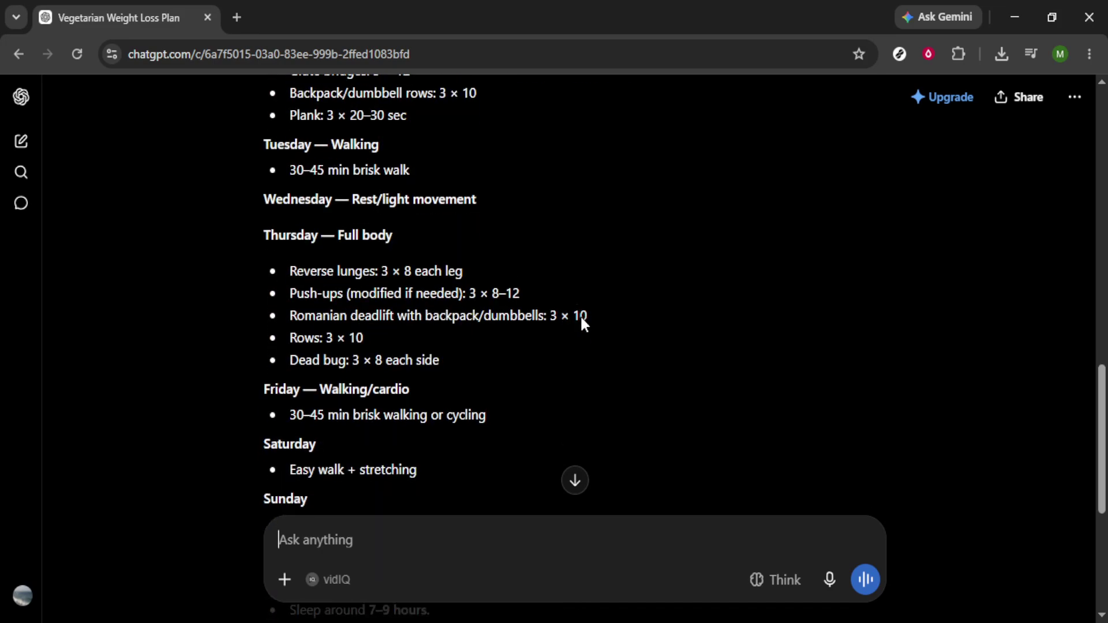
scroll(580, 314, "down", 3)
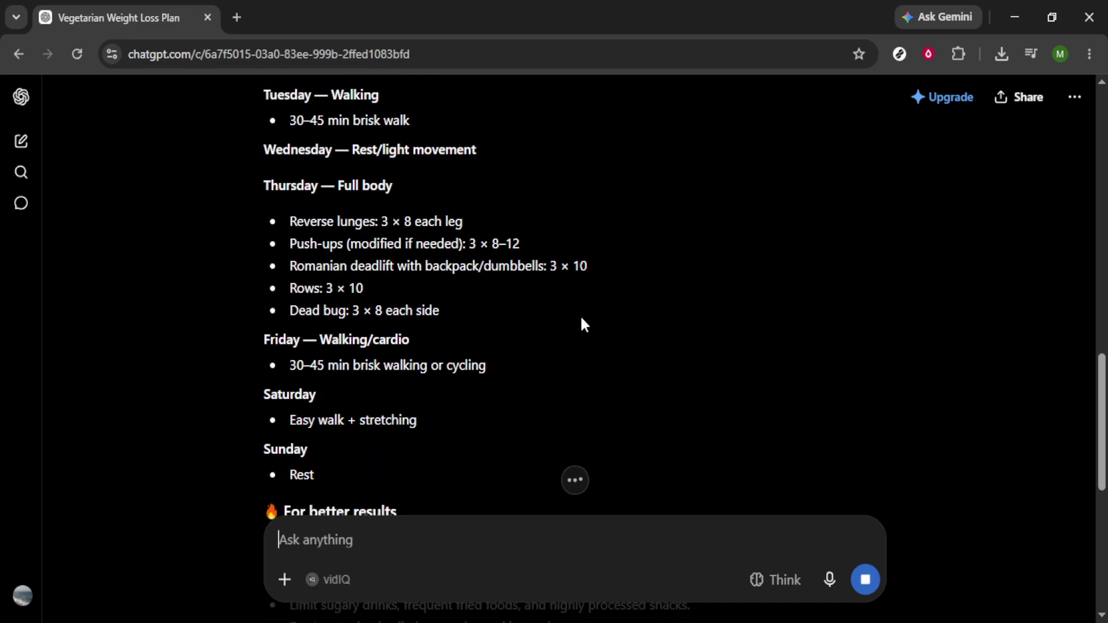
scroll(581, 314, "down", 5)
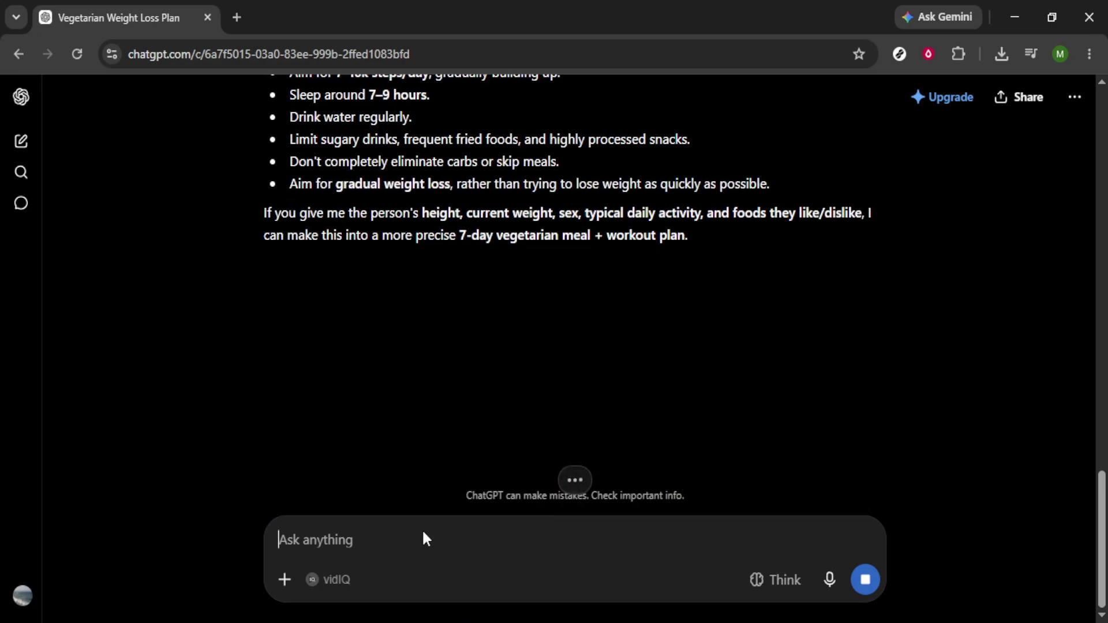
scroll(346, 418, "up", 15)
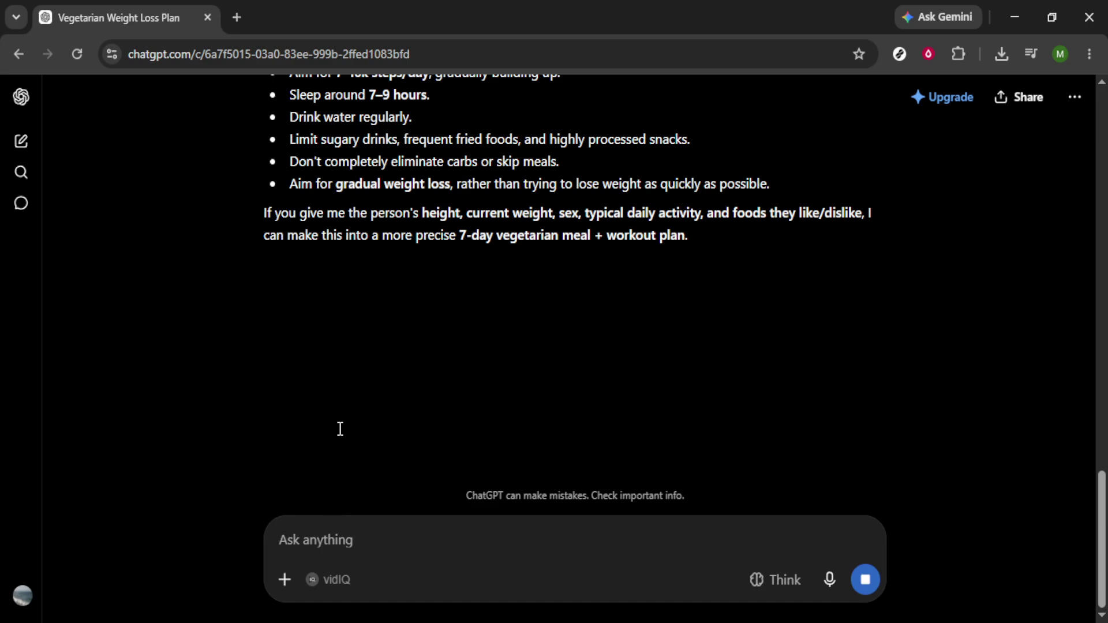
scroll(348, 418, "up", 7)
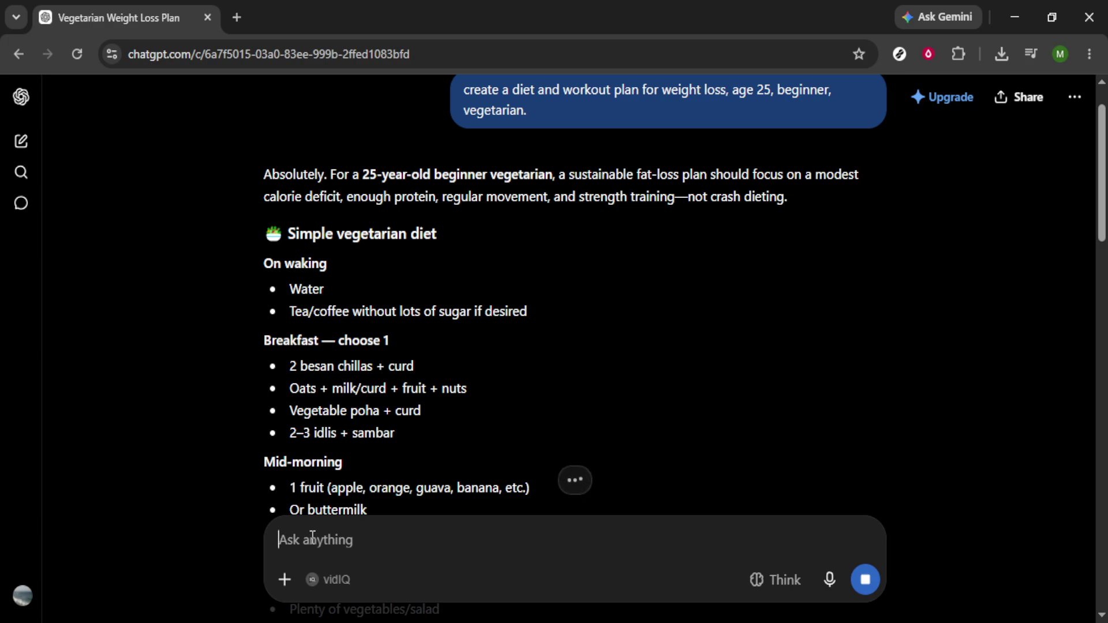
Draft the follow-up message "7 days meal plan plus workout and calories" without sending it.
type("7 days meal plan plus")
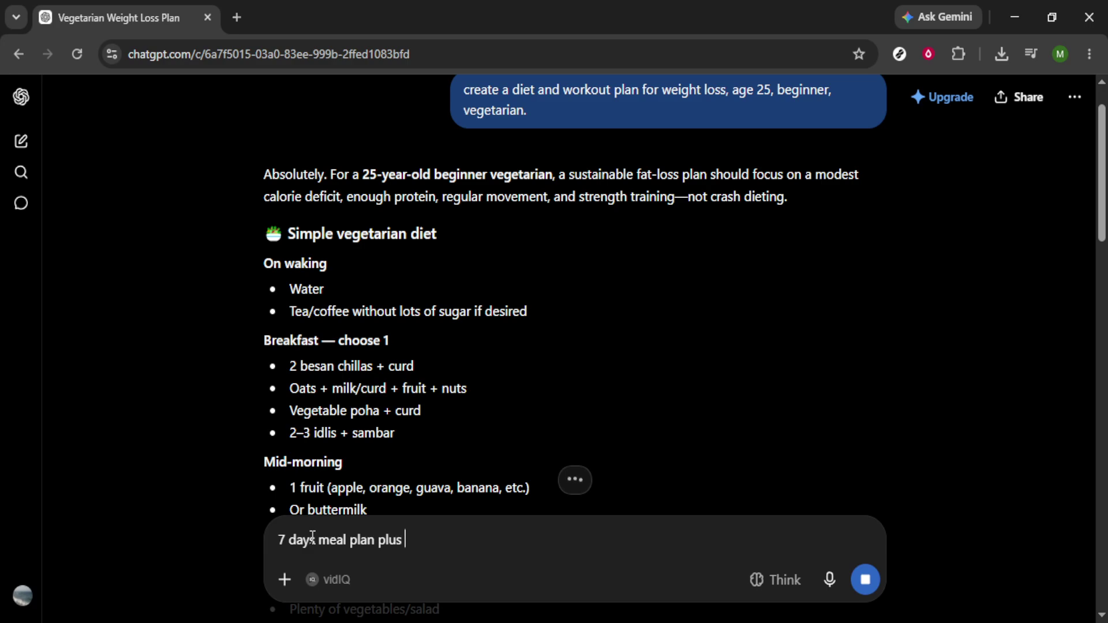
type(" e")
key("BackSpace")
type("workout and c")
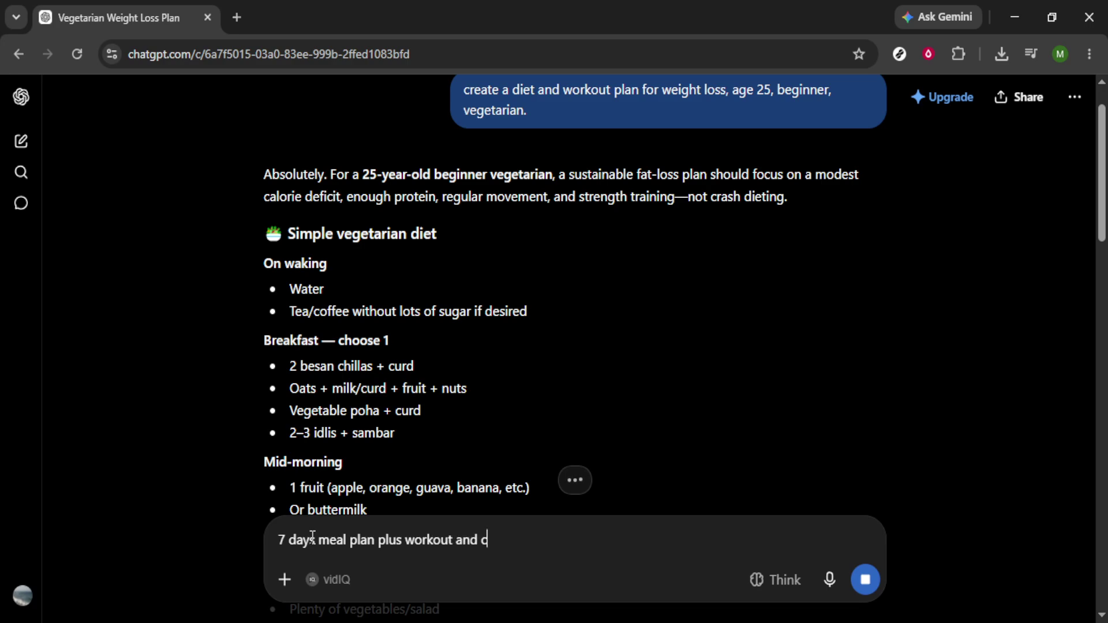
type("alories")
Review the meal suggestions, the weekly workouts and the "For better results" tips in the answer.
scroll(496, 341, "down", 4)
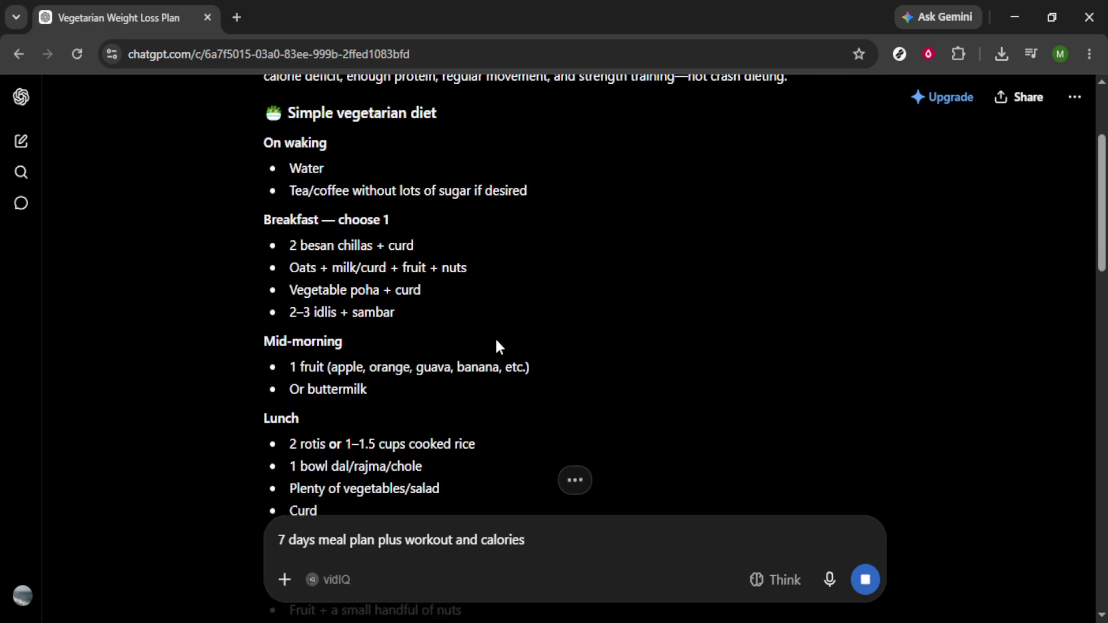
scroll(497, 341, "down", 5)
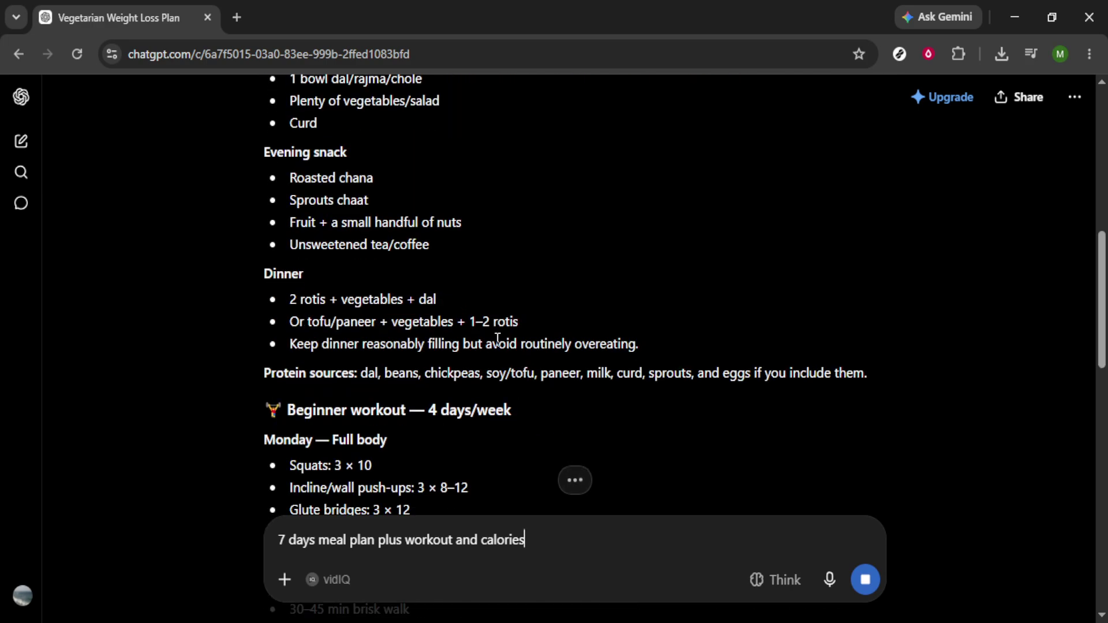
scroll(497, 340, "down", 3)
scroll(497, 340, "down", 3)
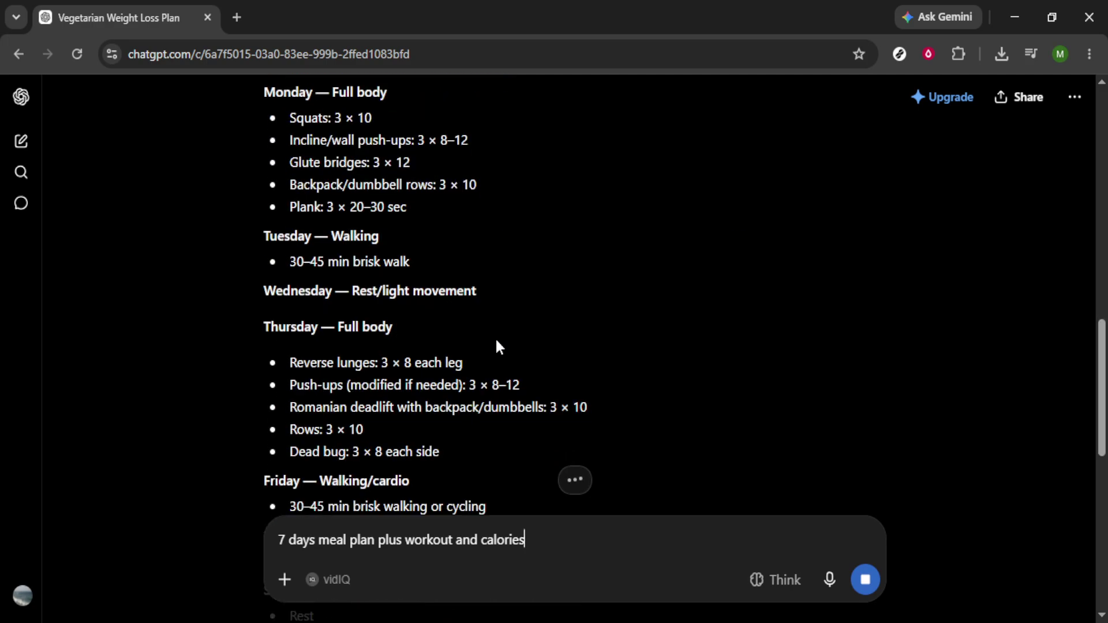
scroll(497, 342, "down", 6)
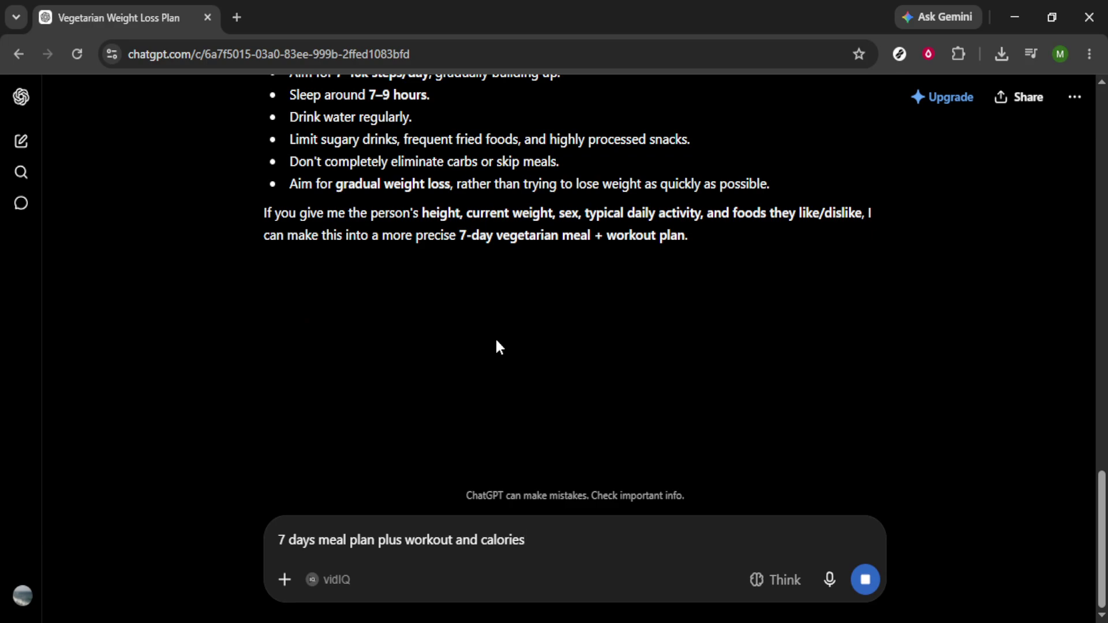
scroll(500, 346, "up", 1)
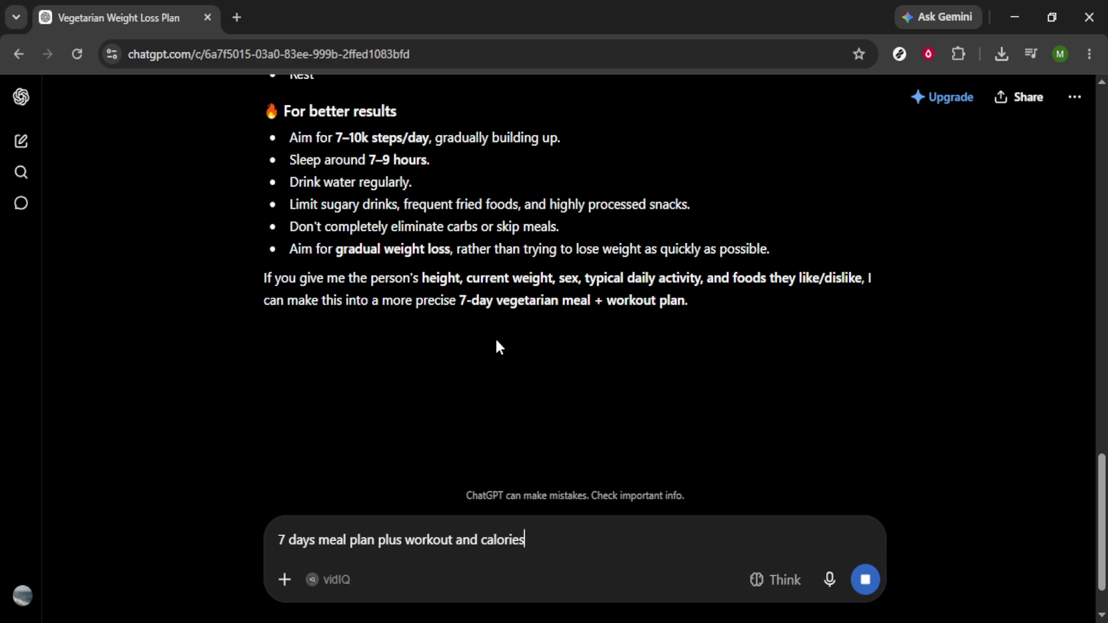
scroll(499, 346, "up", 3)
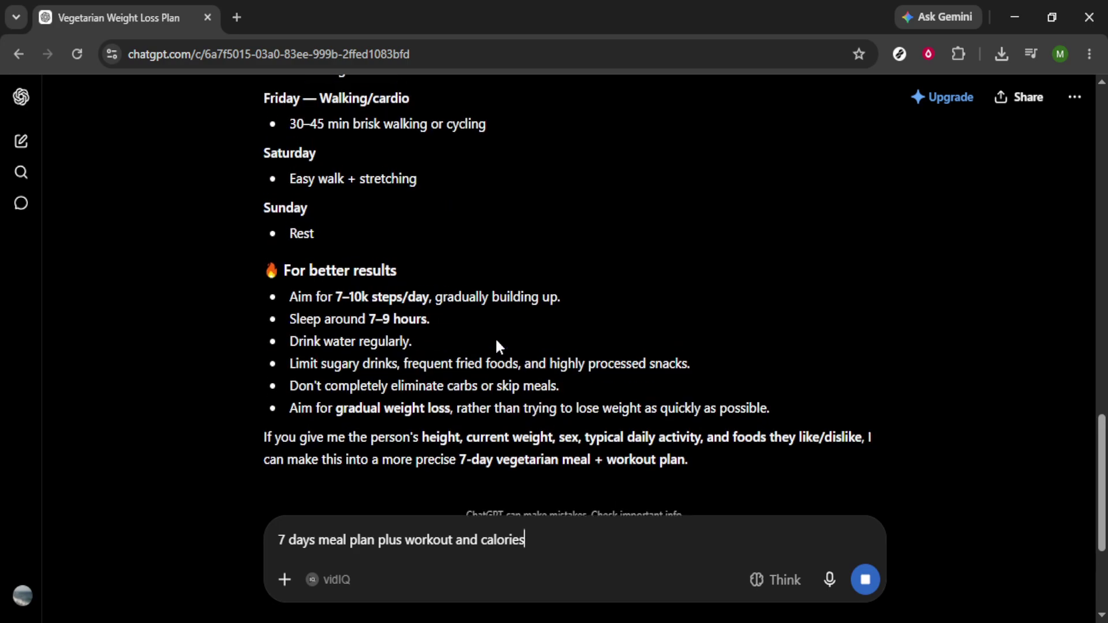
scroll(496, 346, "up", 1)
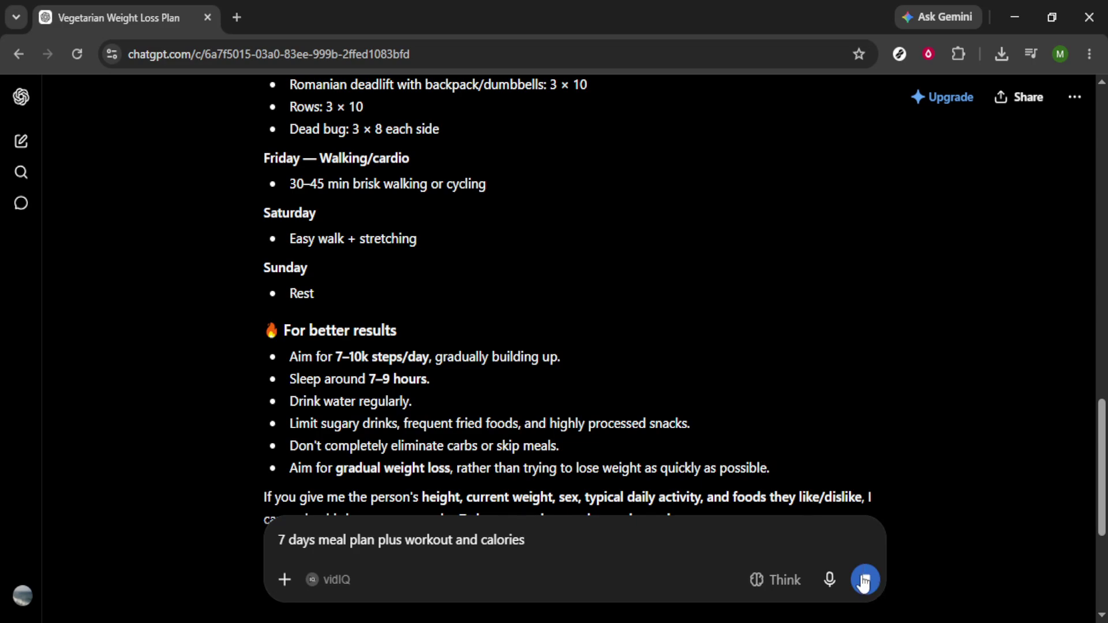
Stop the response in progress while keeping the drafted follow-up message.
left_click(865, 582)
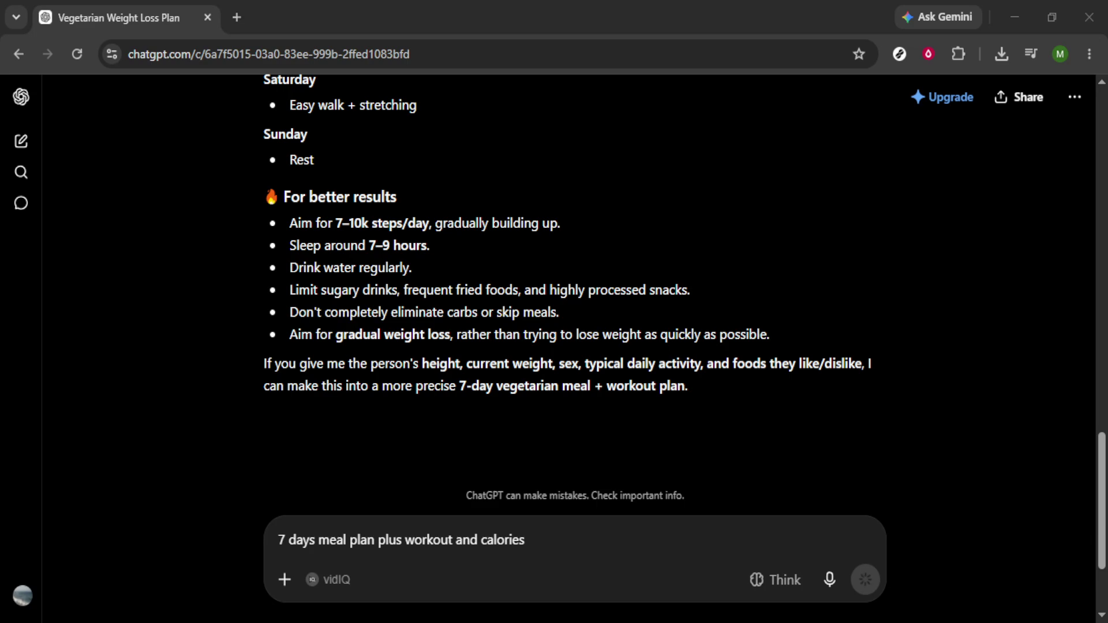
left_click(756, 370)
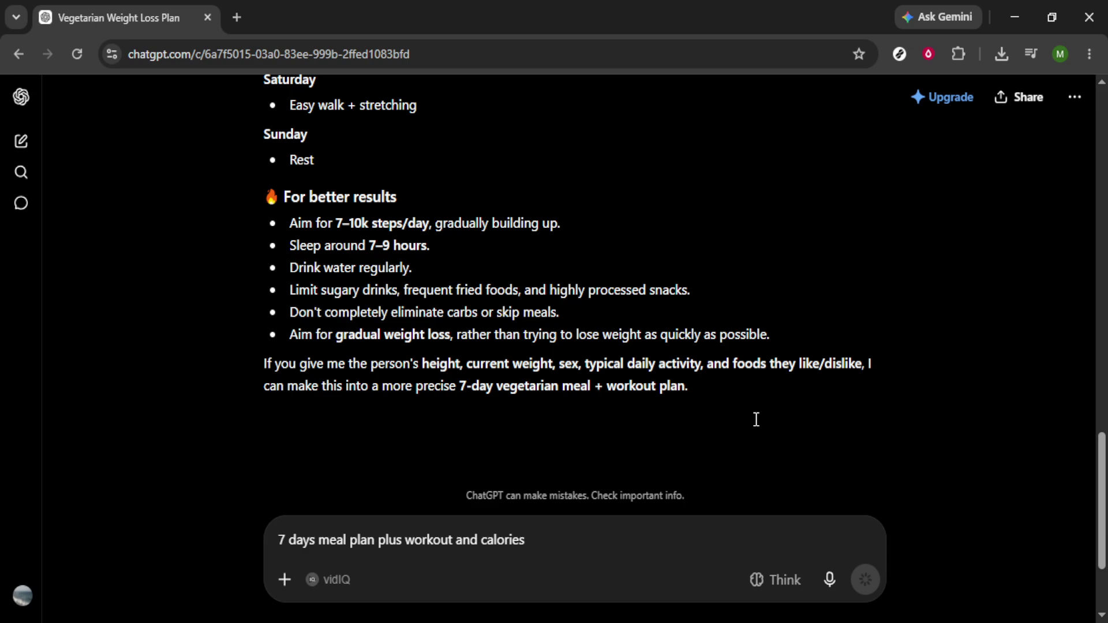
Re-examine the Monday to Sunday workout schedule and the better-results advice in the existing answer.
scroll(756, 420, "up", 1)
scroll(756, 420, "up", 1)
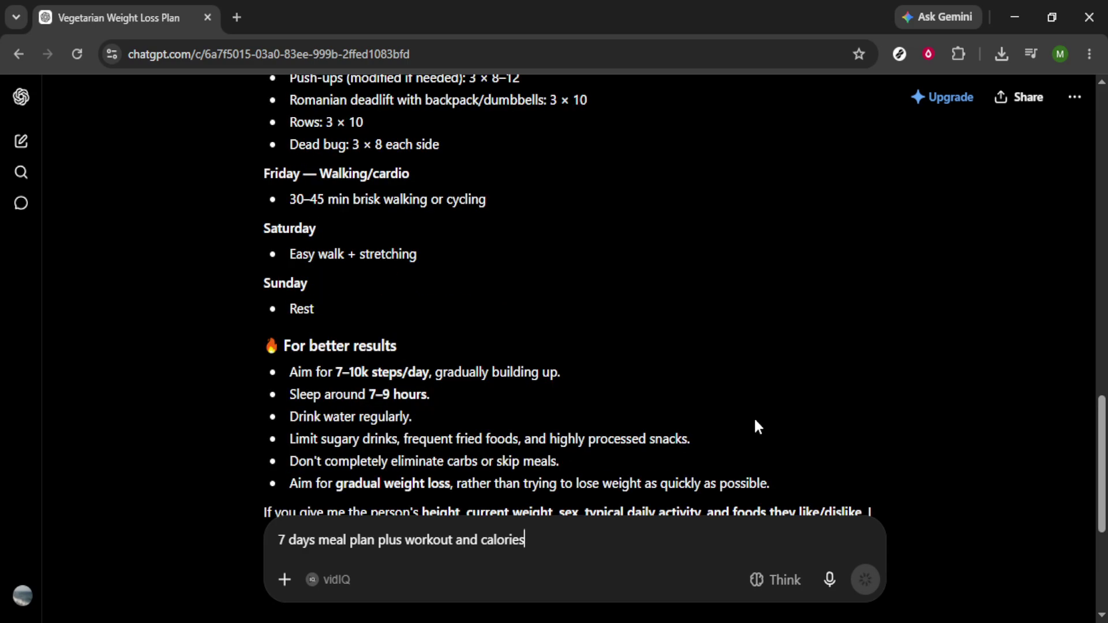
scroll(758, 427, "up", 1)
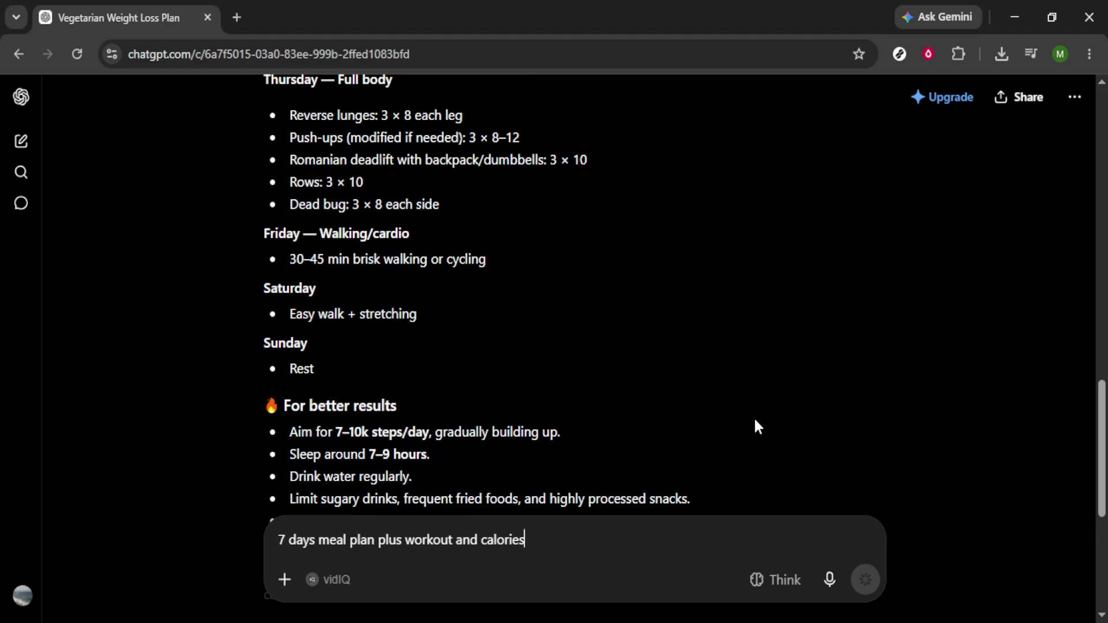
scroll(758, 427, "up", 1)
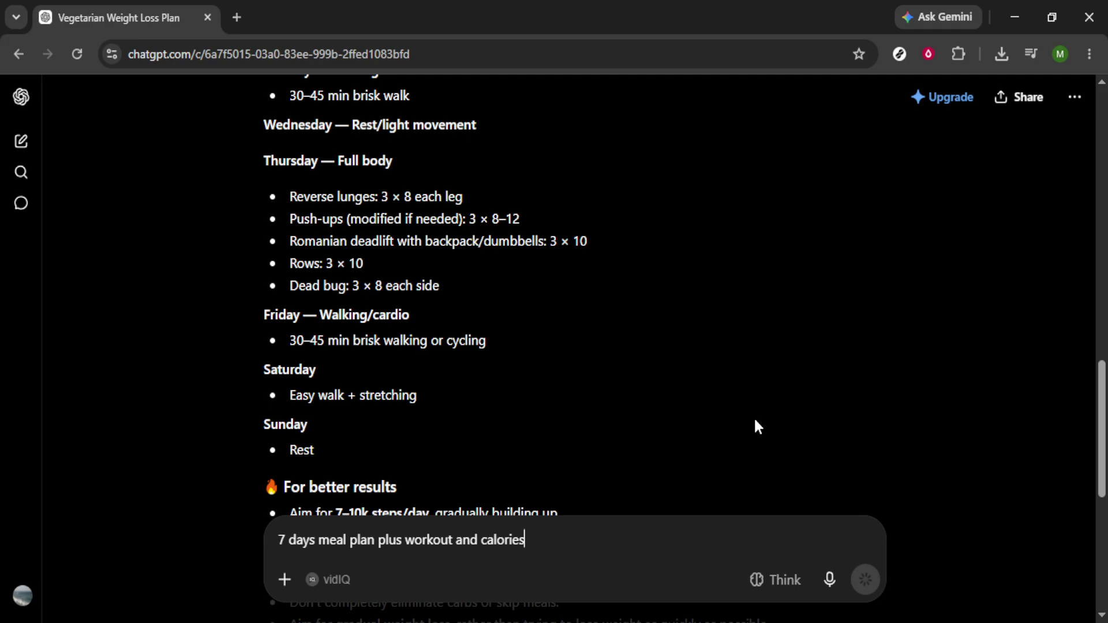
scroll(758, 428, "up", 1)
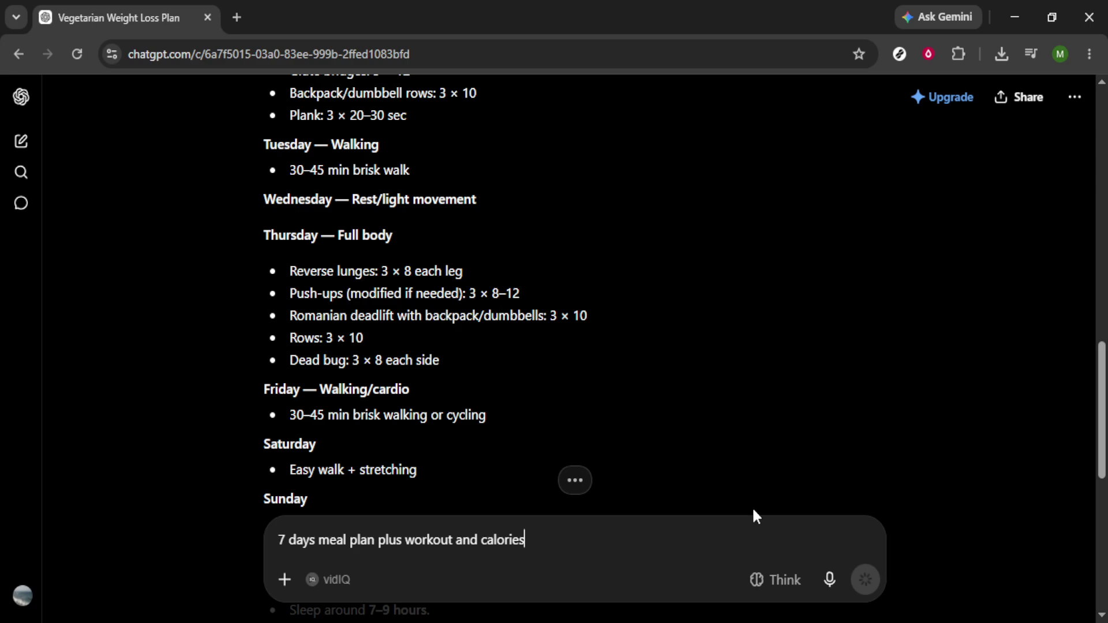
scroll(753, 511, "down", 5)
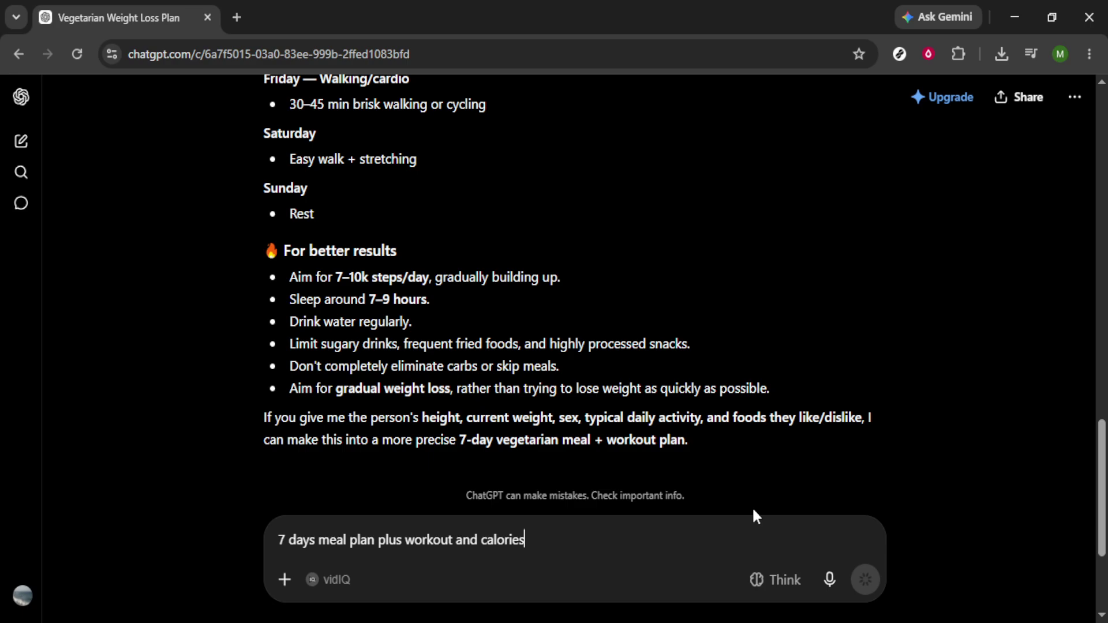
scroll(754, 512, "up", 1)
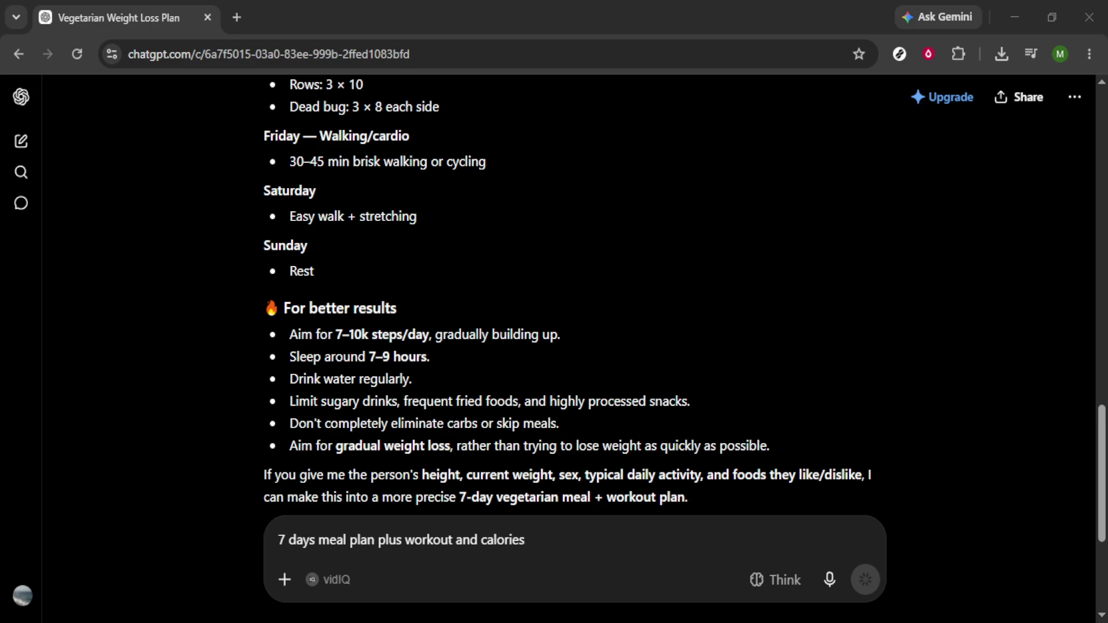
left_click(839, 365)
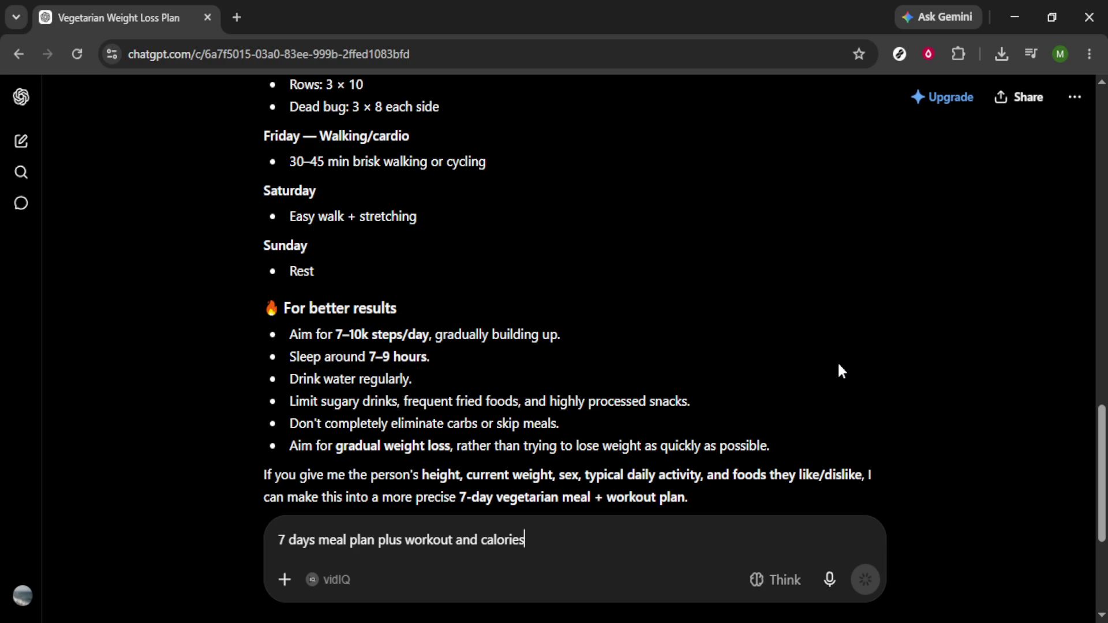
scroll(633, 564, "up", 6)
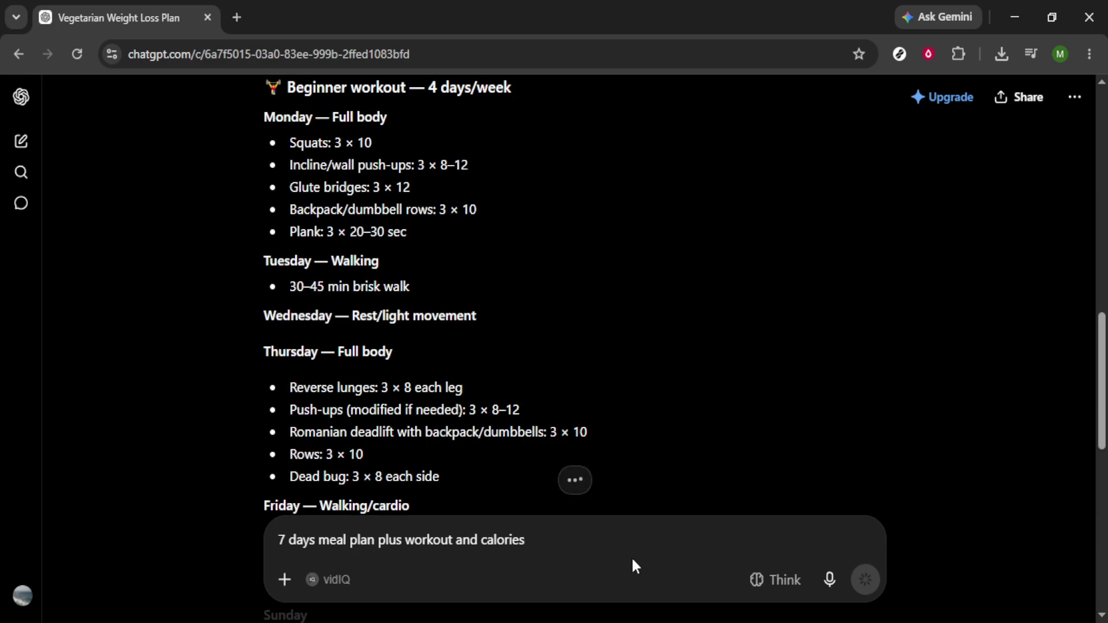